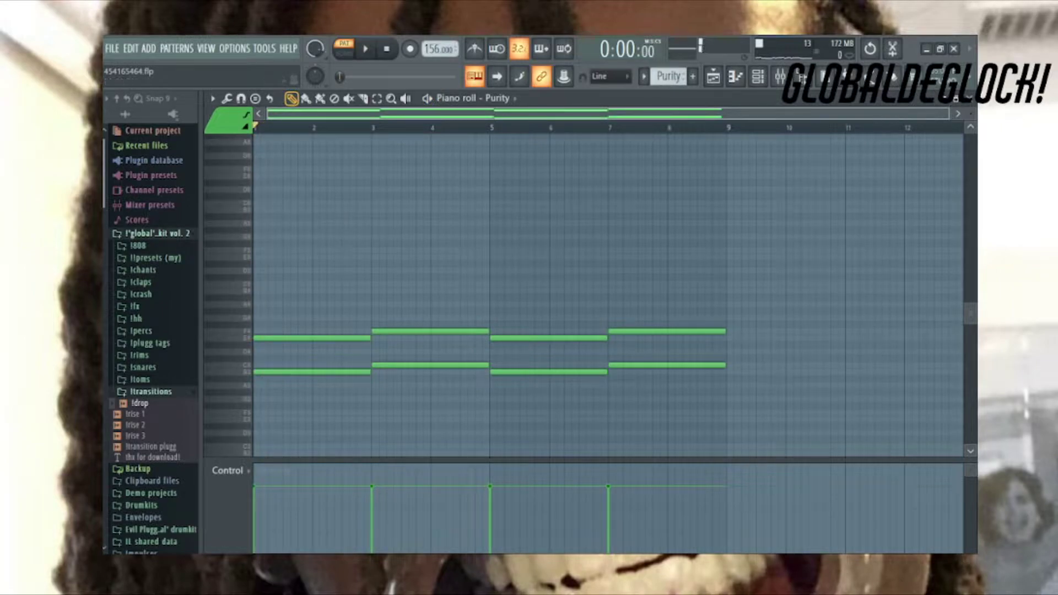
Step: Open the Purity #3 pattern on Track 1, then Toxic Biohazard #2 on Track 2, in the piano roll and play each back
{"action": "left_click", "coordinate": [969, 100]}
{"action": "double_click", "coordinate": [459, 145]}
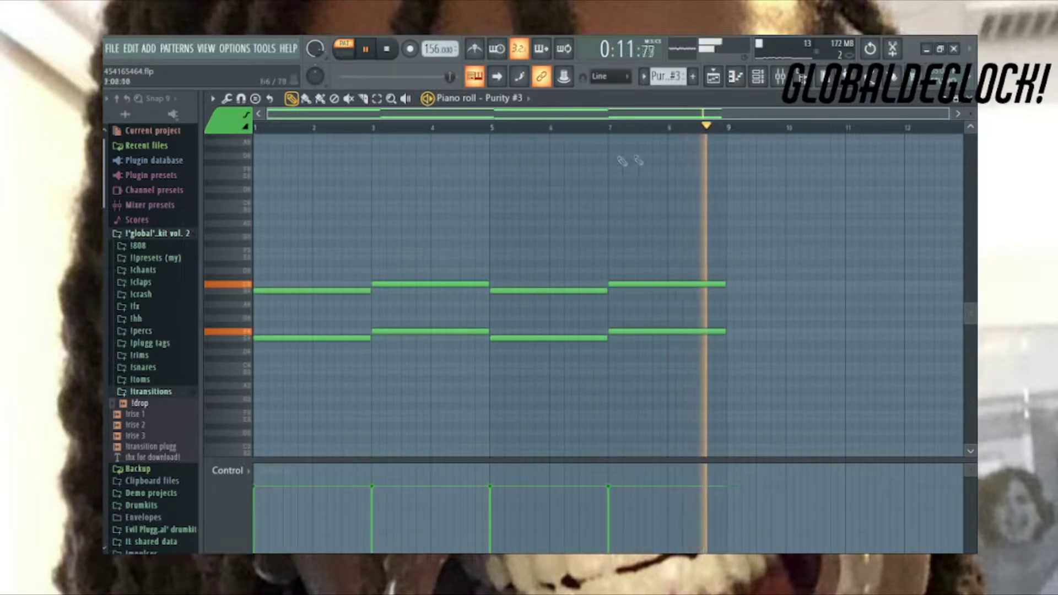
{"action": "key", "text": "F5"}
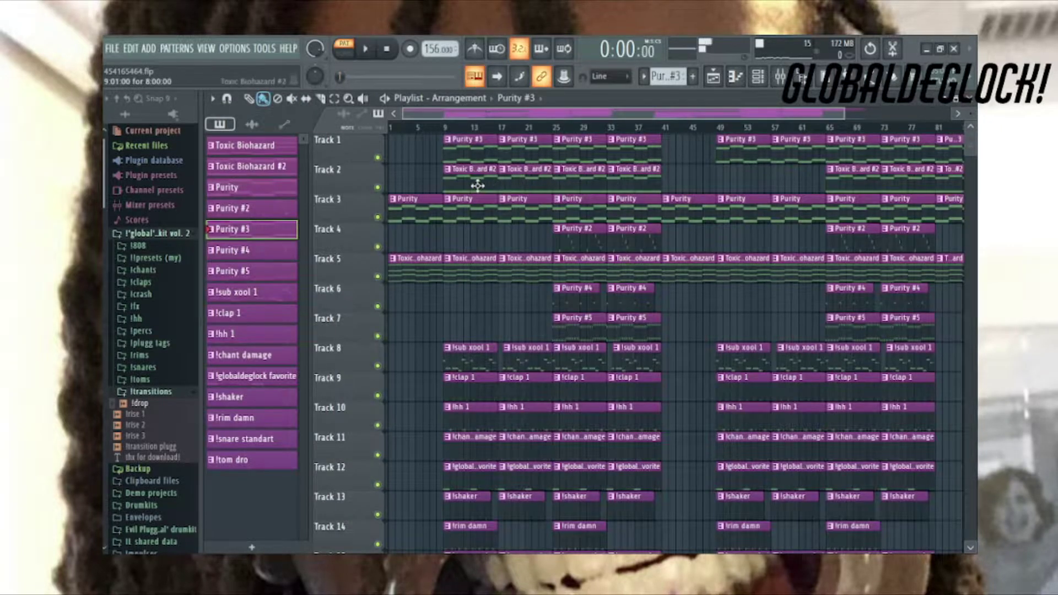
{"action": "double_click", "coordinate": [477, 186]}
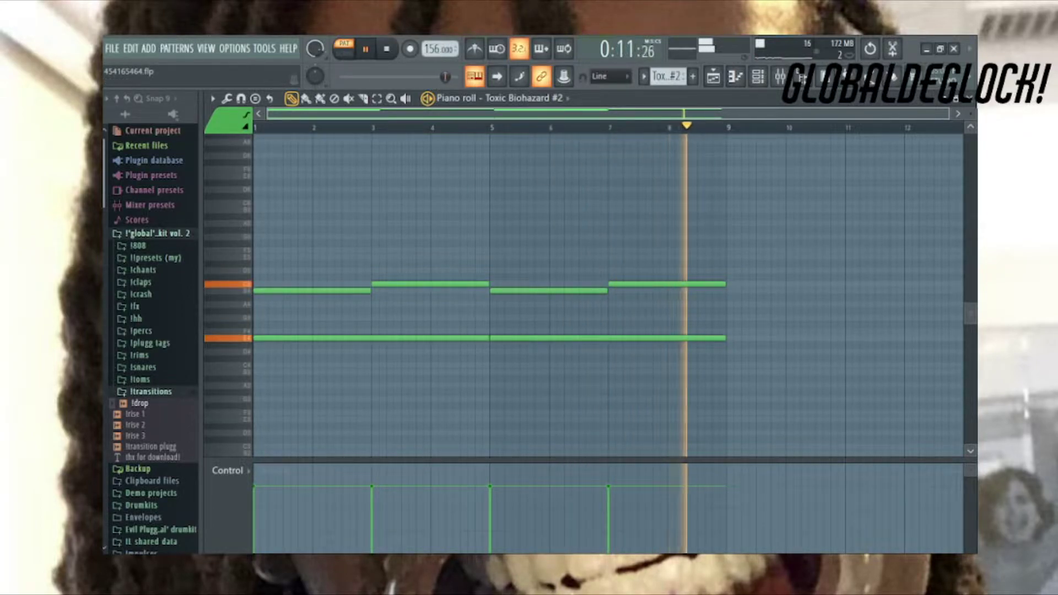
{"action": "key", "text": "space"}
{"action": "left_click", "coordinate": [970, 99]}
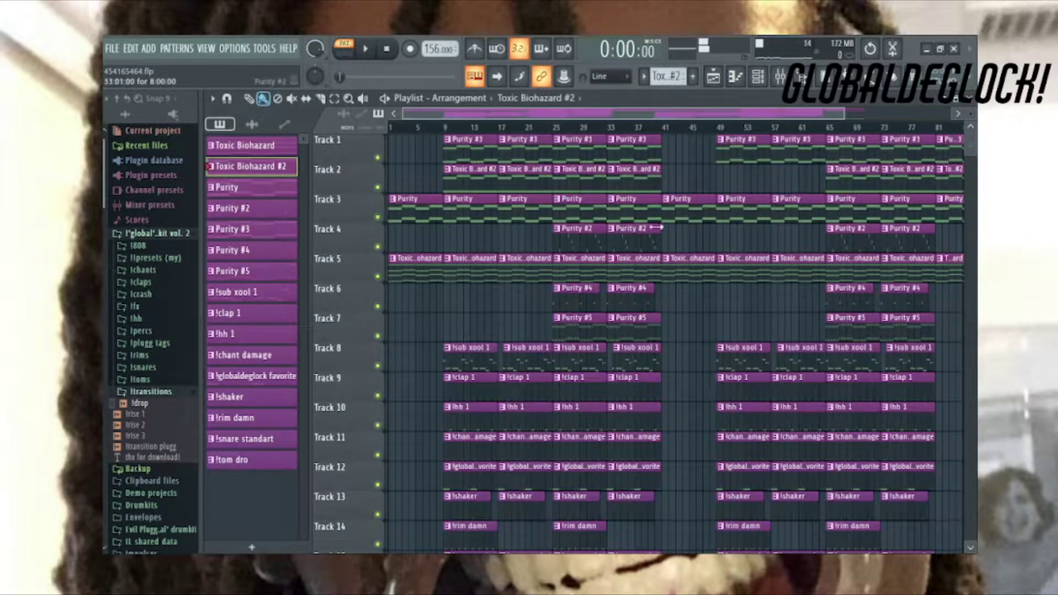
Step: Open the Purity #2 pattern from Track 4 in the piano roll, play its melody notes, and return to the playlist
{"action": "double_click", "coordinate": [585, 234]}
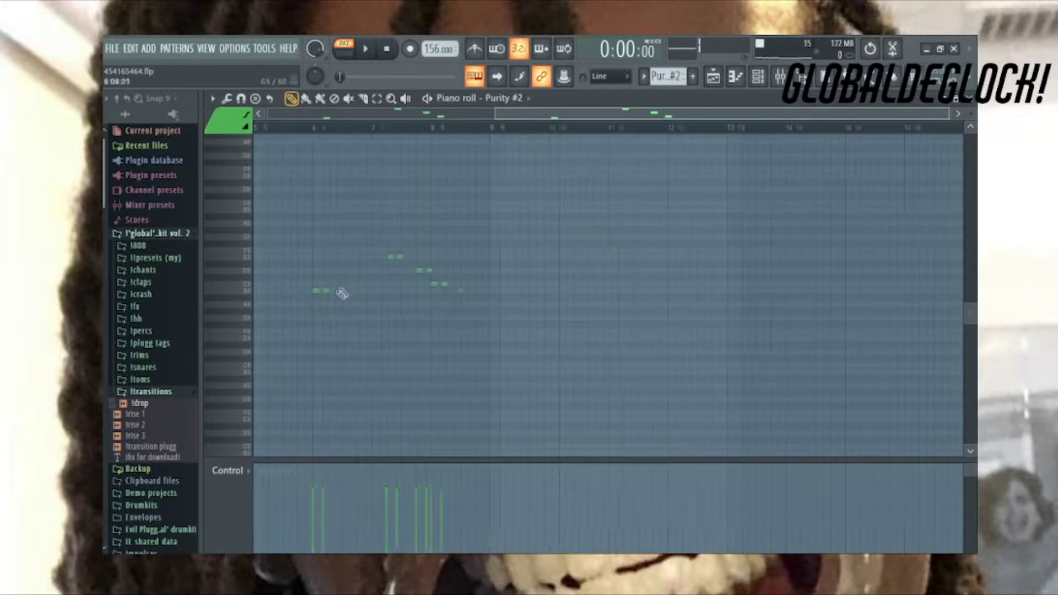
{"action": "key", "text": "space"}
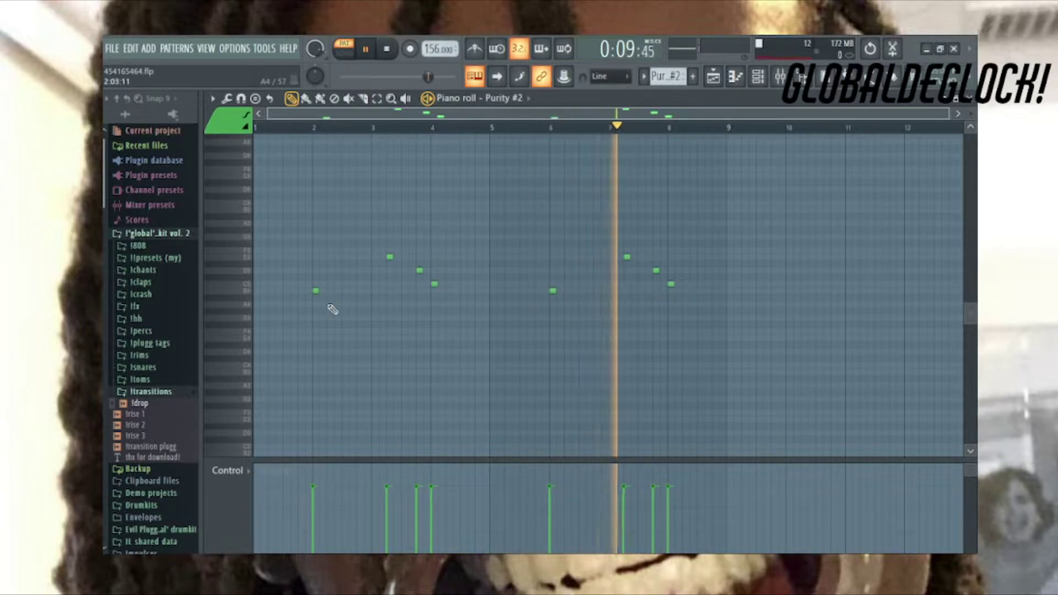
{"action": "key", "text": "space"}
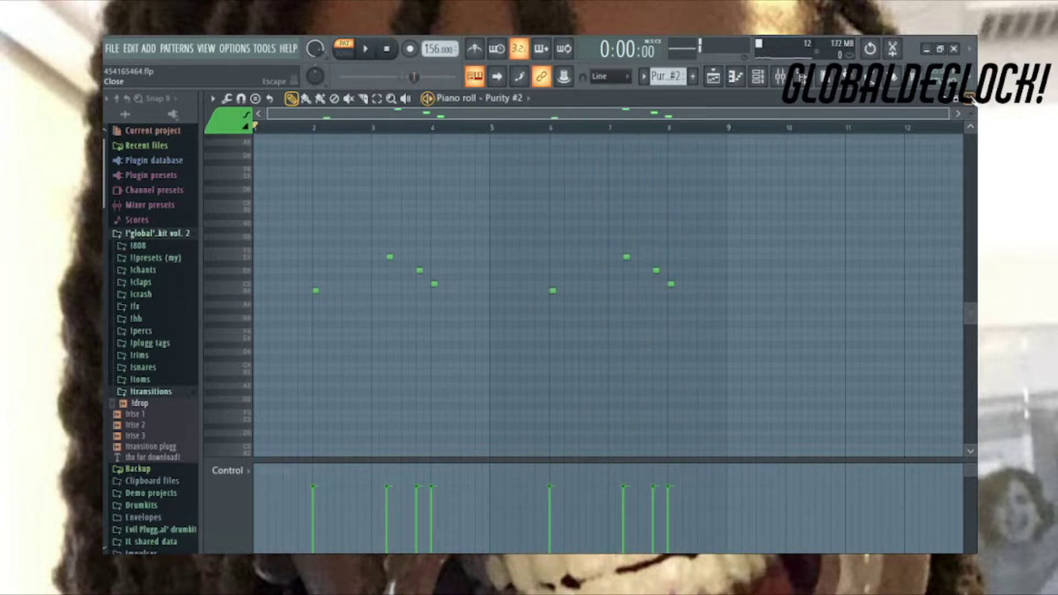
{"action": "key", "text": "F5"}
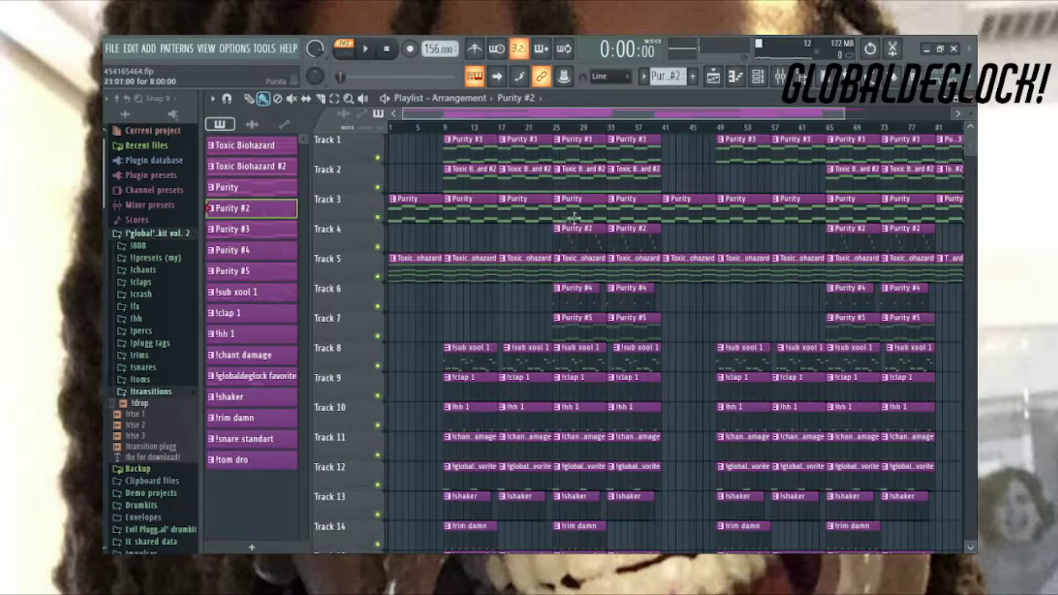
Step: Open the Purity #4 pattern from Track 6 in the piano roll, play it back, and return to the playlist
{"action": "double_click", "coordinate": [574, 306]}
{"action": "key", "text": "space"}
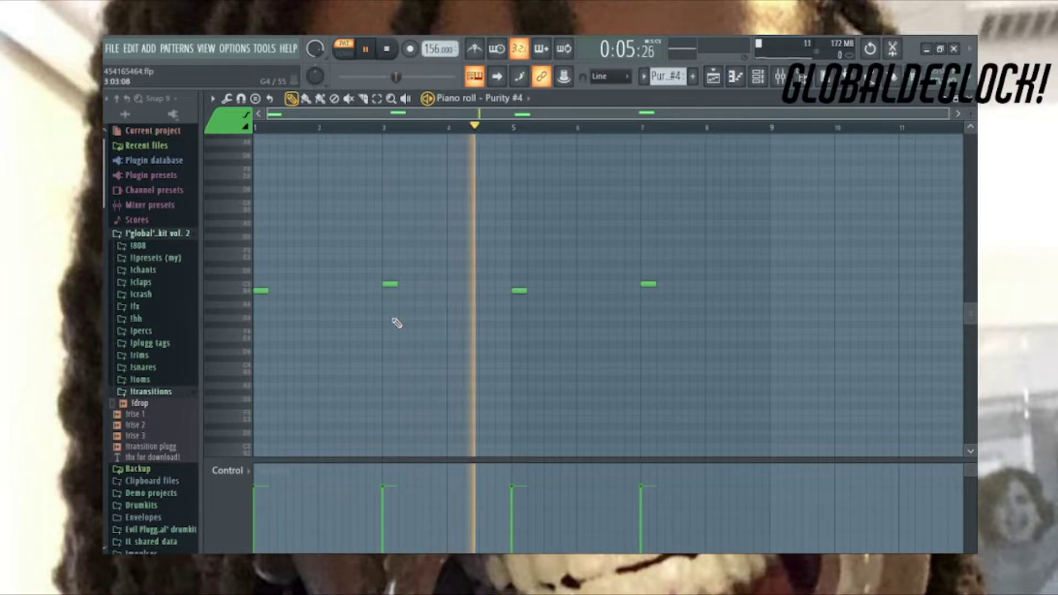
{"action": "key", "text": "space"}
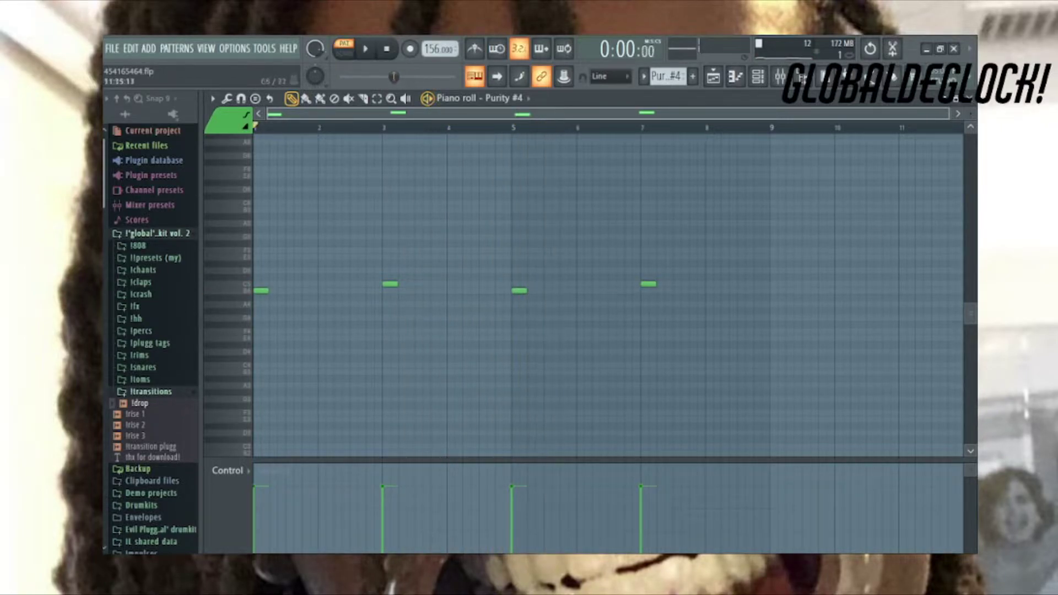
{"action": "key", "text": "Escape"}
Step: Open the Purity #5 pattern from Track 7, play its repeated notes in the piano roll, and close the piano roll
{"action": "double_click", "coordinate": [566, 329]}
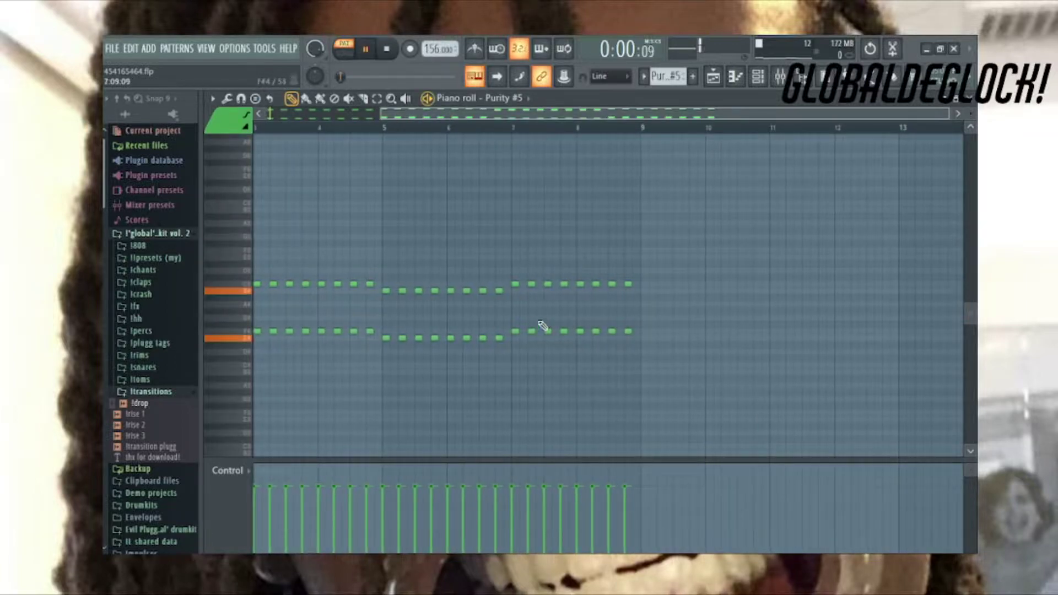
{"action": "key", "text": "space"}
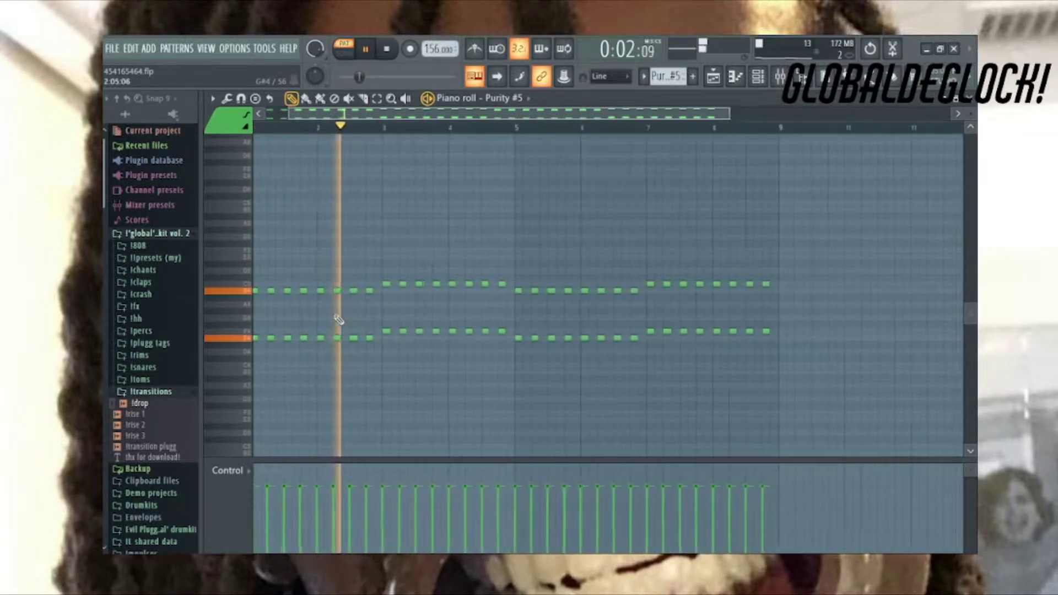
{"action": "scroll", "coordinate": [411, 325], "scroll_direction": "down", "scroll_amount": 2}
{"action": "scroll", "coordinate": [411, 325], "scroll_direction": "down", "scroll_amount": 1}
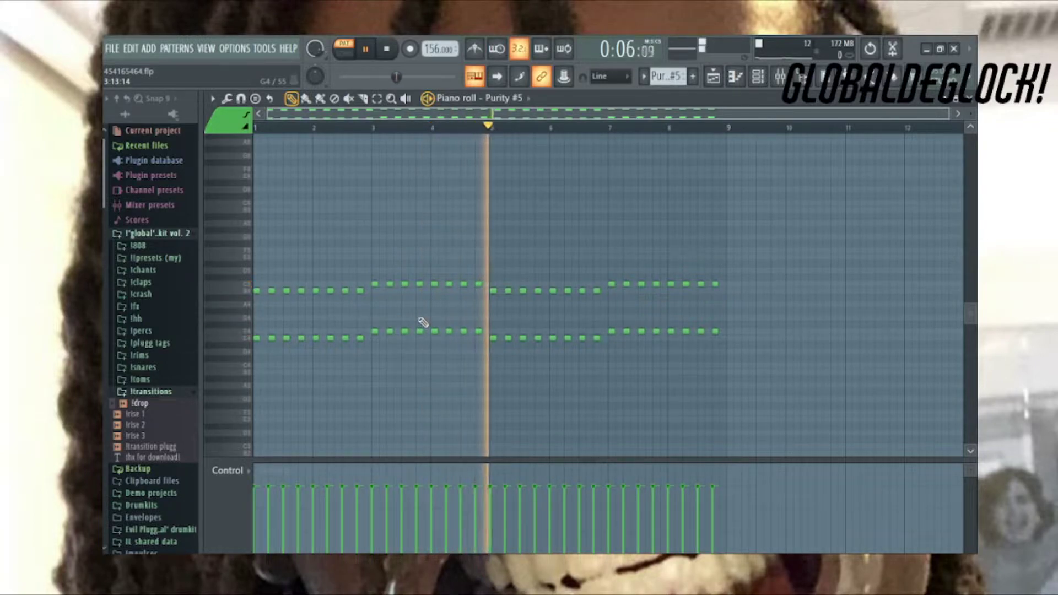
{"action": "left_click", "coordinate": [970, 98]}
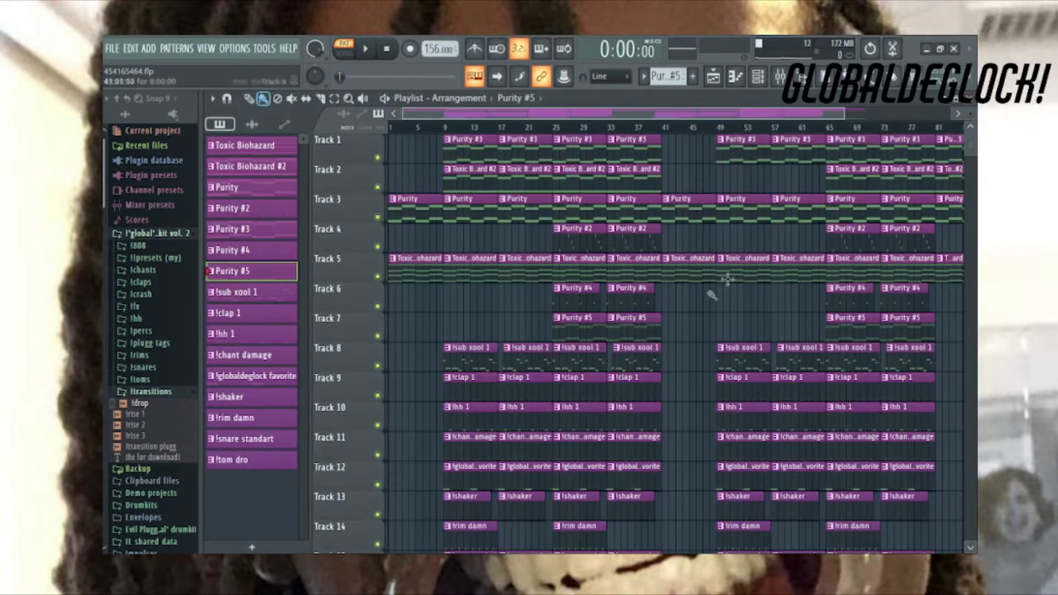
Step: Review the !sub xool 1 pattern on Track 8 and the !clap 1 pattern on Track 9 by playing each in the piano roll
{"action": "double_click", "coordinate": [588, 351]}
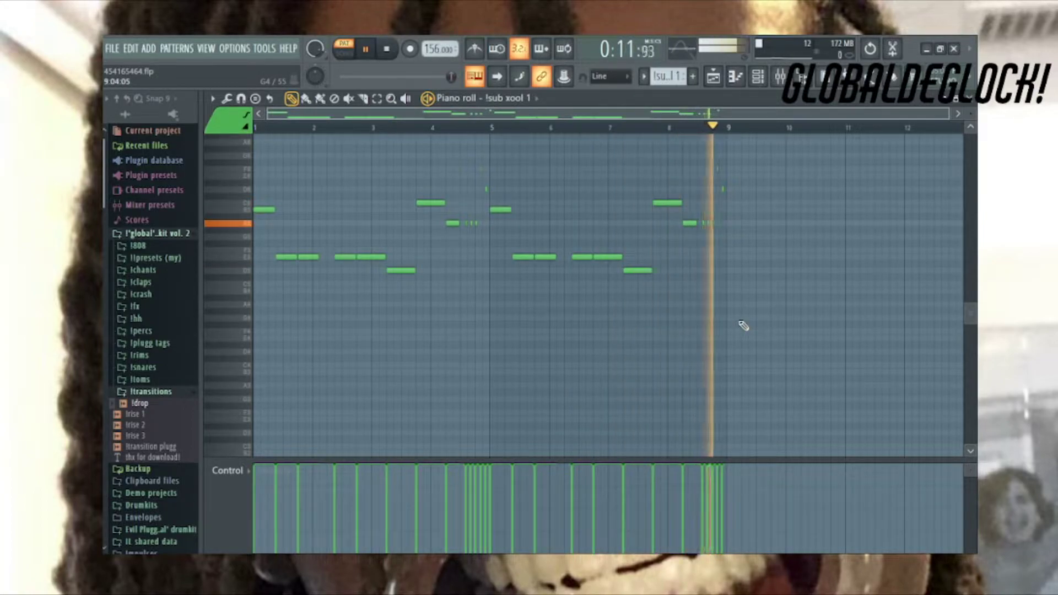
{"action": "left_click", "coordinate": [970, 102]}
{"action": "double_click", "coordinate": [576, 381]}
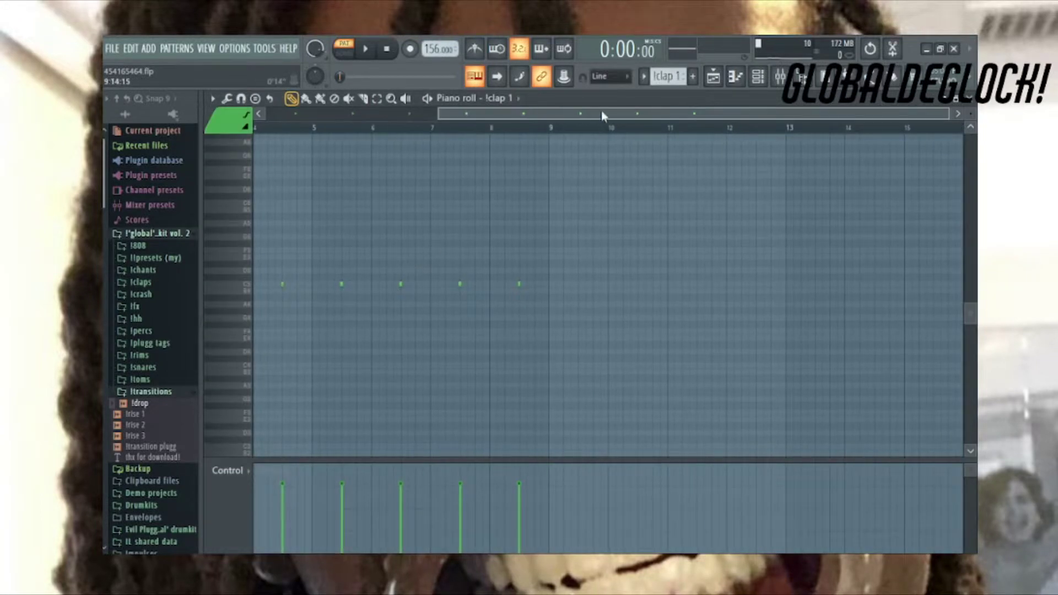
{"action": "key", "text": "space"}
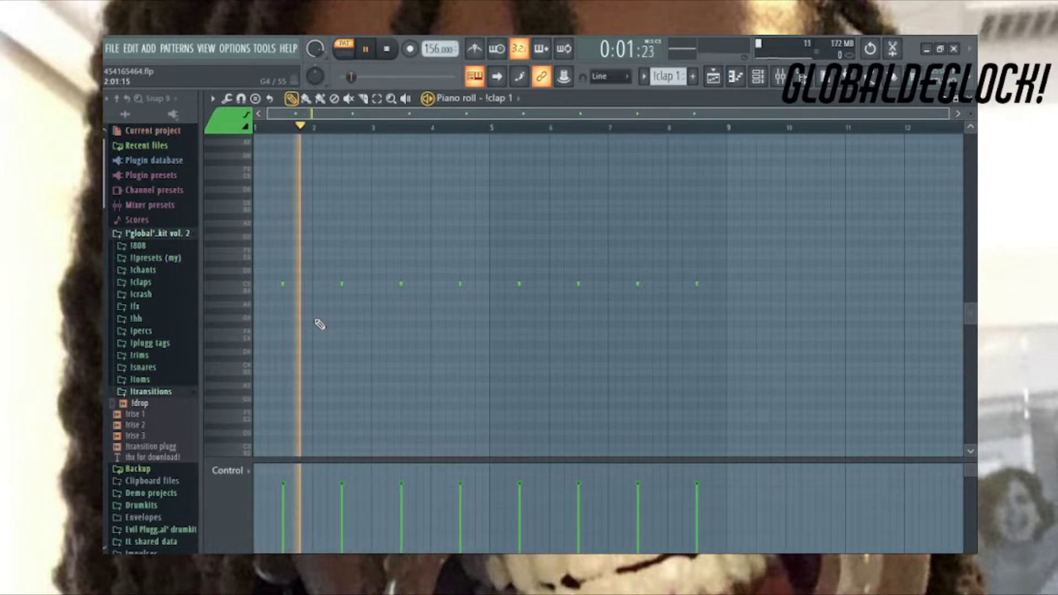
{"action": "key", "text": "space"}
{"action": "left_click", "coordinate": [970, 102]}
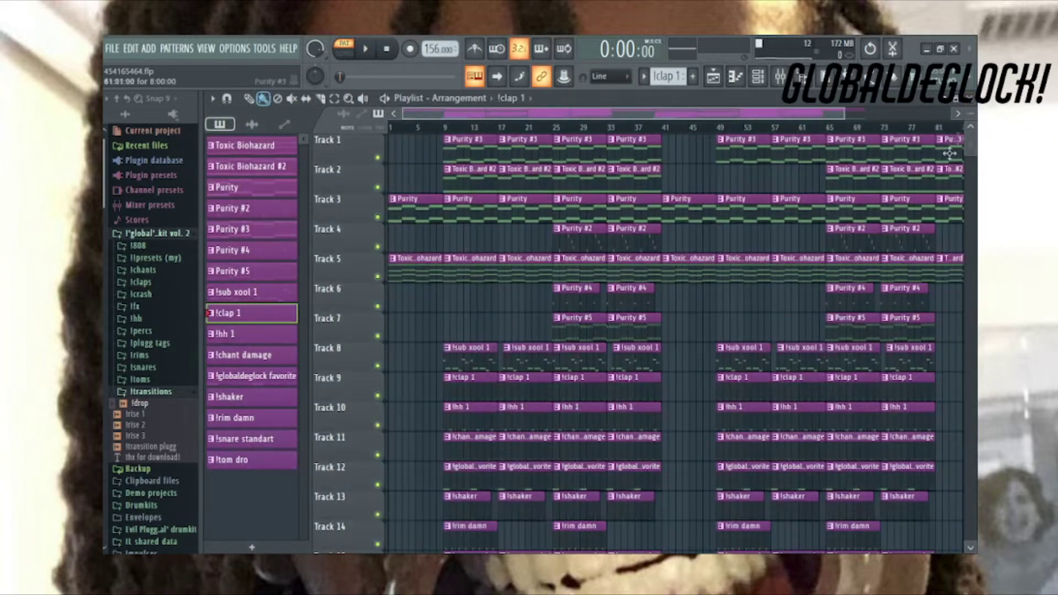
Step: Open the !hh 1 pattern from Track 10 in the piano roll, play its hi-hat notes, and return to the playlist
{"action": "scroll", "coordinate": [650, 396], "scroll_direction": "down", "scroll_amount": 1}
{"action": "double_click", "coordinate": [643, 376]}
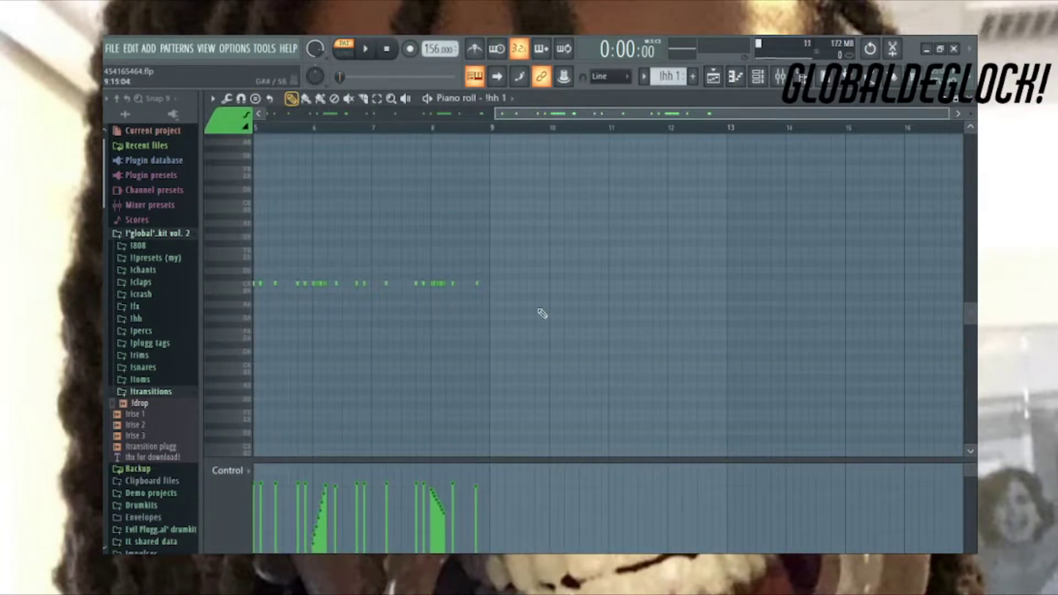
{"action": "key", "text": "space"}
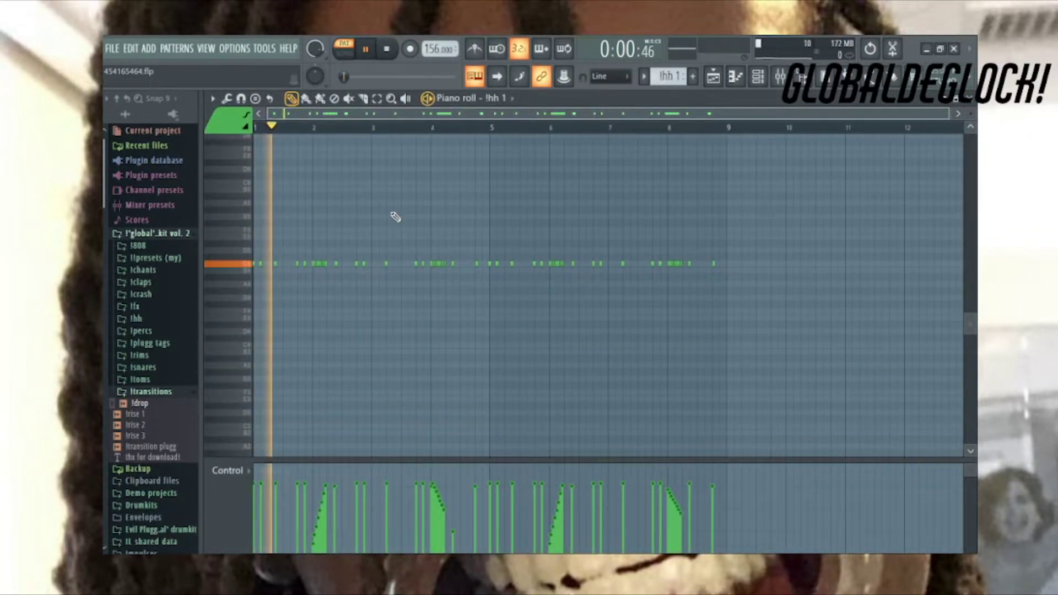
{"action": "scroll", "coordinate": [395, 219], "scroll_direction": "down", "scroll_amount": 2}
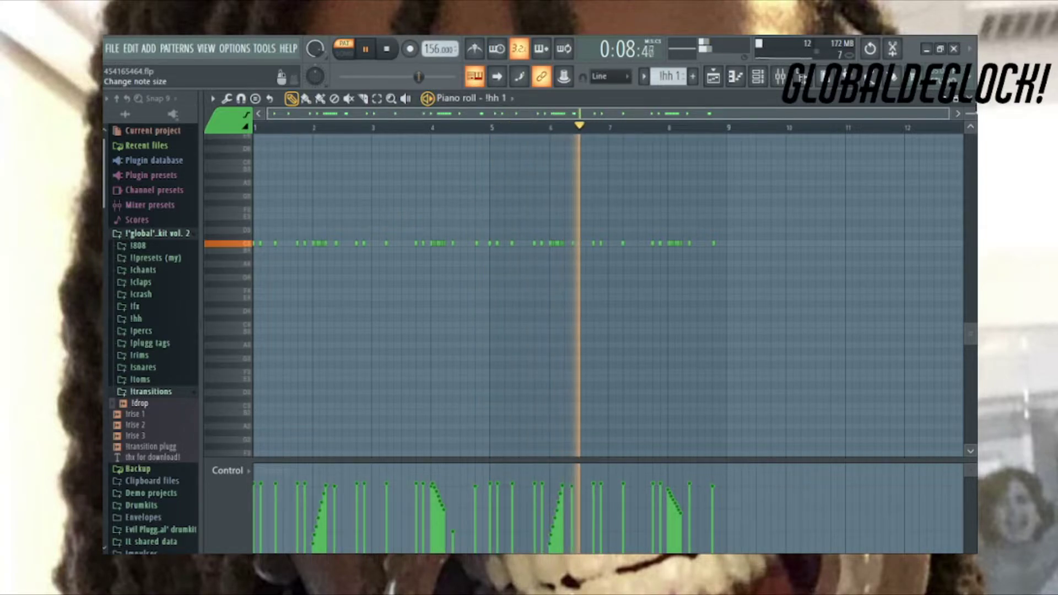
{"action": "key", "text": "F5"}
Step: Open the !chant damage pattern from Track 11 in the piano roll, play it back, and return to the playlist
{"action": "scroll", "coordinate": [642, 314], "scroll_direction": "down", "scroll_amount": 2}
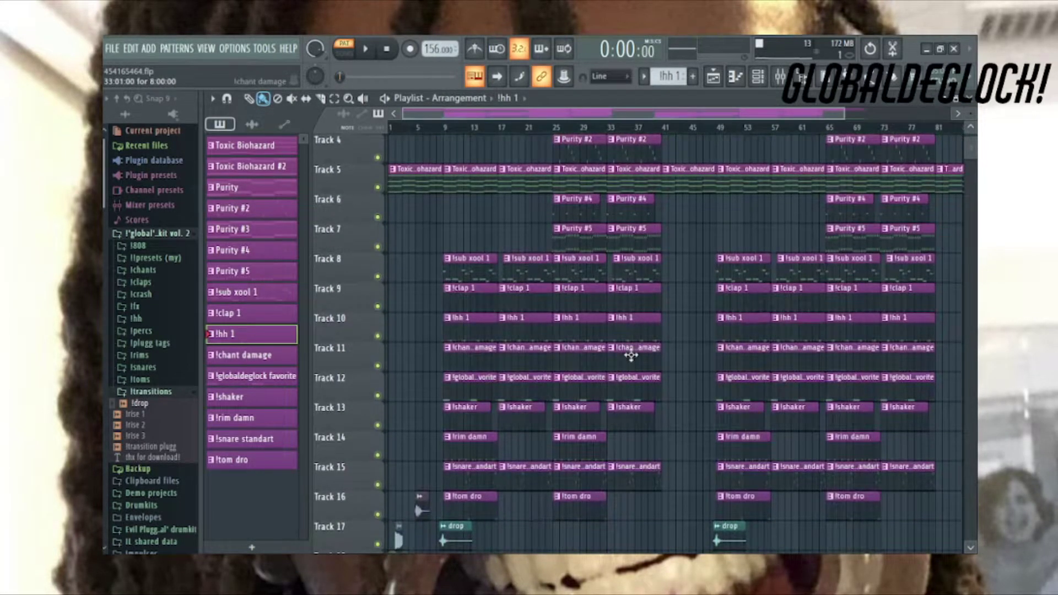
{"action": "double_click", "coordinate": [638, 350]}
{"action": "key", "text": "space"}
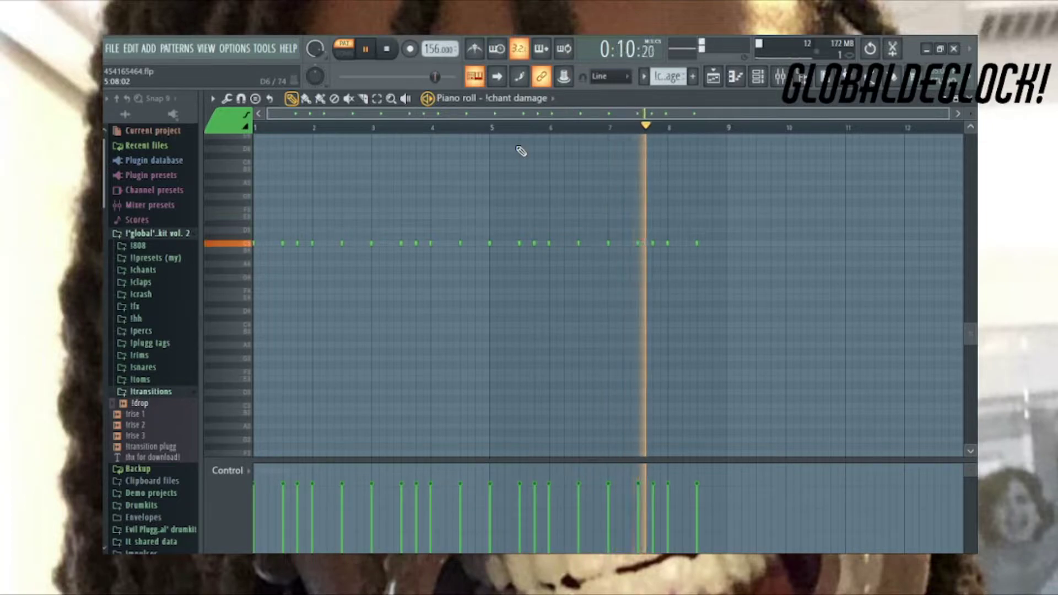
{"action": "key", "text": "space"}
{"action": "key", "text": "Escape"}
Step: Play the !globaldeglock favorite pattern from Track 12 in the piano roll, replaying its closing notes from about bar 8, and stop playback
{"action": "scroll", "coordinate": [606, 248], "scroll_direction": "down", "scroll_amount": 1}
{"action": "double_click", "coordinate": [579, 319]}
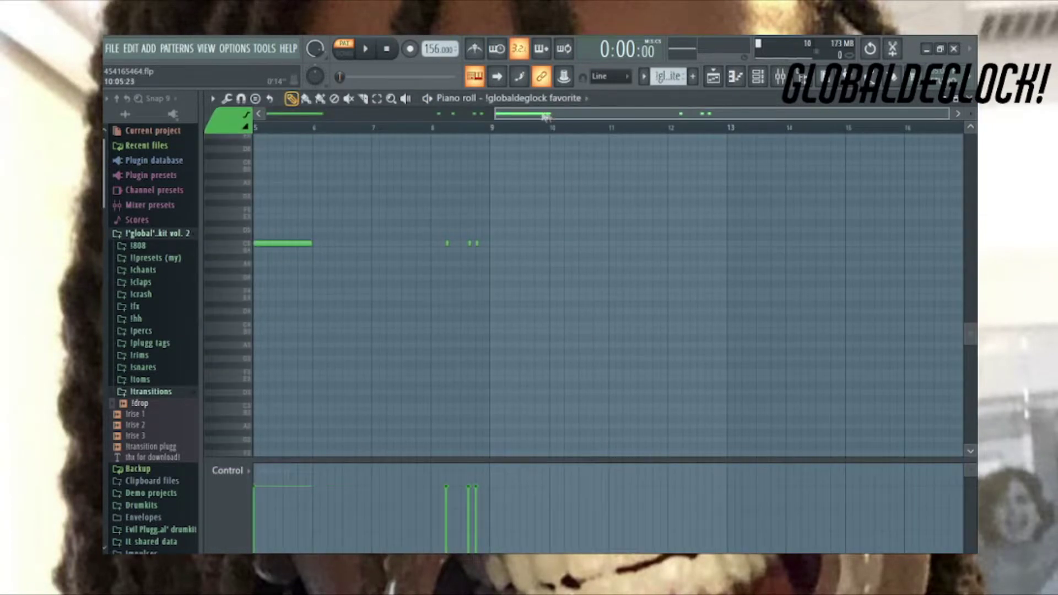
{"action": "left_click_drag", "start_coordinate": [545, 115], "coordinate": [318, 116]}
{"action": "key", "text": "space"}
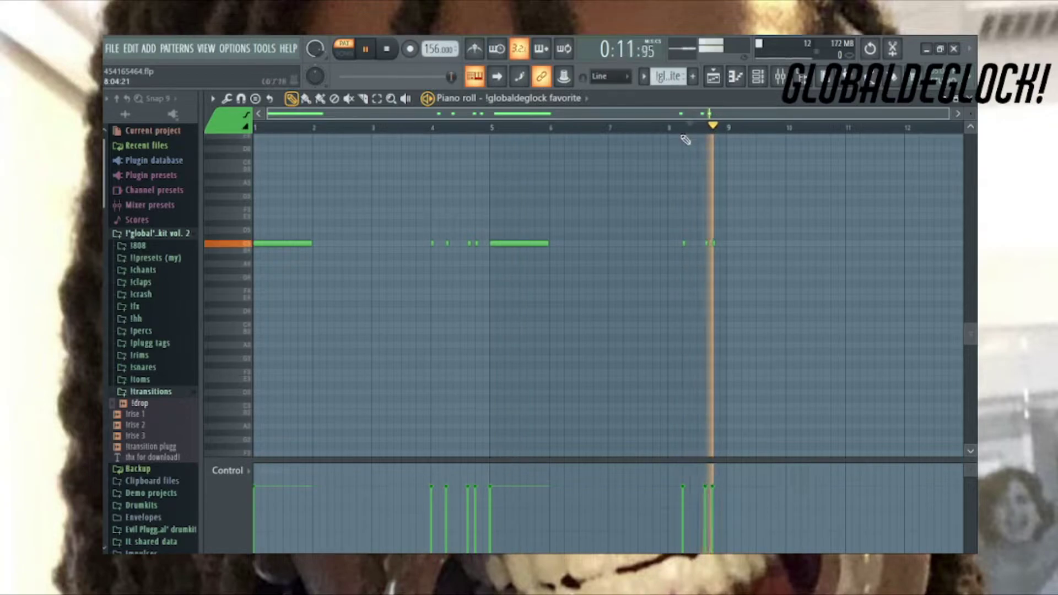
{"action": "left_click_drag", "start_coordinate": [673, 131], "coordinate": [736, 156]}
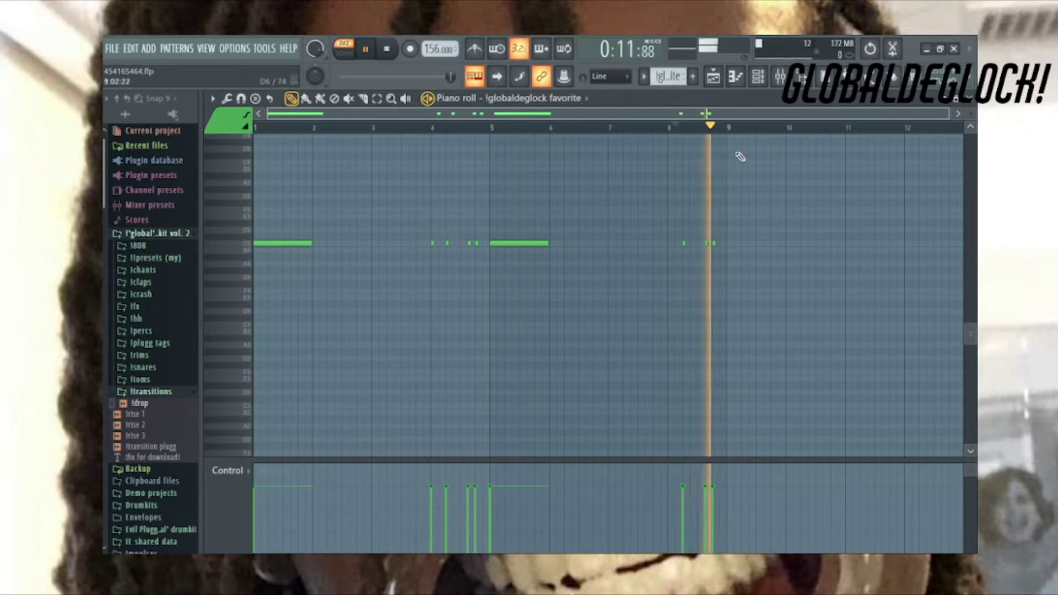
{"action": "key", "text": "F5"}
{"action": "key", "text": "space"}
Step: Open the !shaker pattern from Track 13 in the piano roll, play it back, and return to the playlist
{"action": "scroll", "coordinate": [799, 210], "scroll_direction": "down", "scroll_amount": 1}
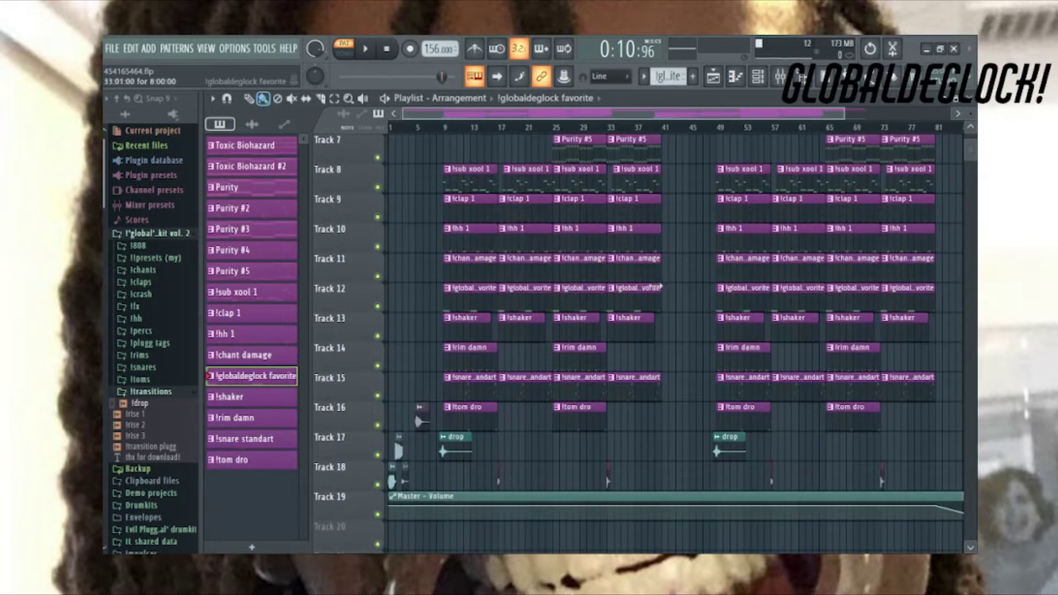
{"action": "double_click", "coordinate": [628, 322]}
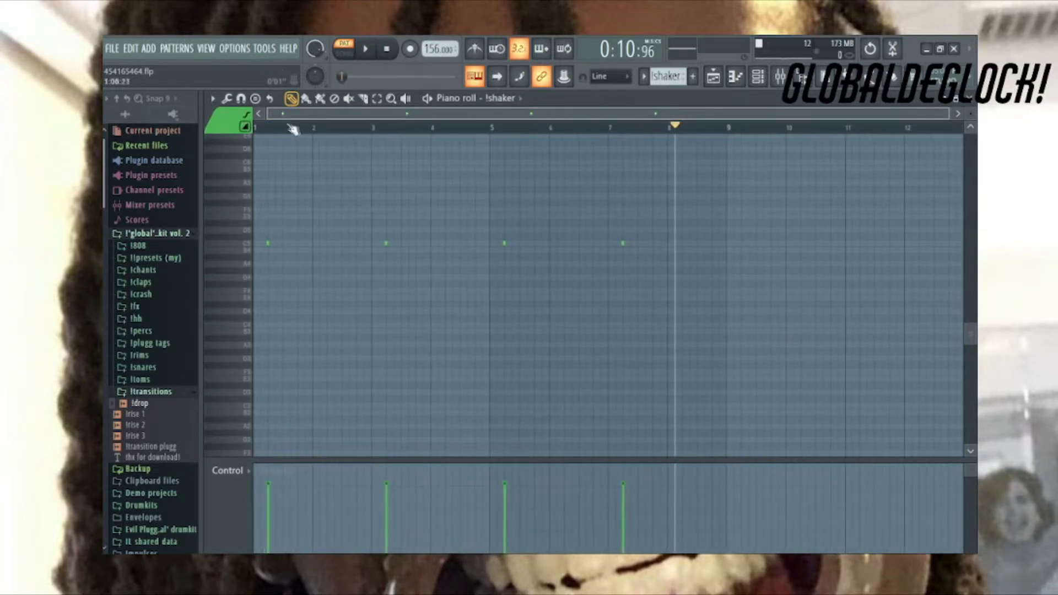
{"action": "key", "text": "space"}
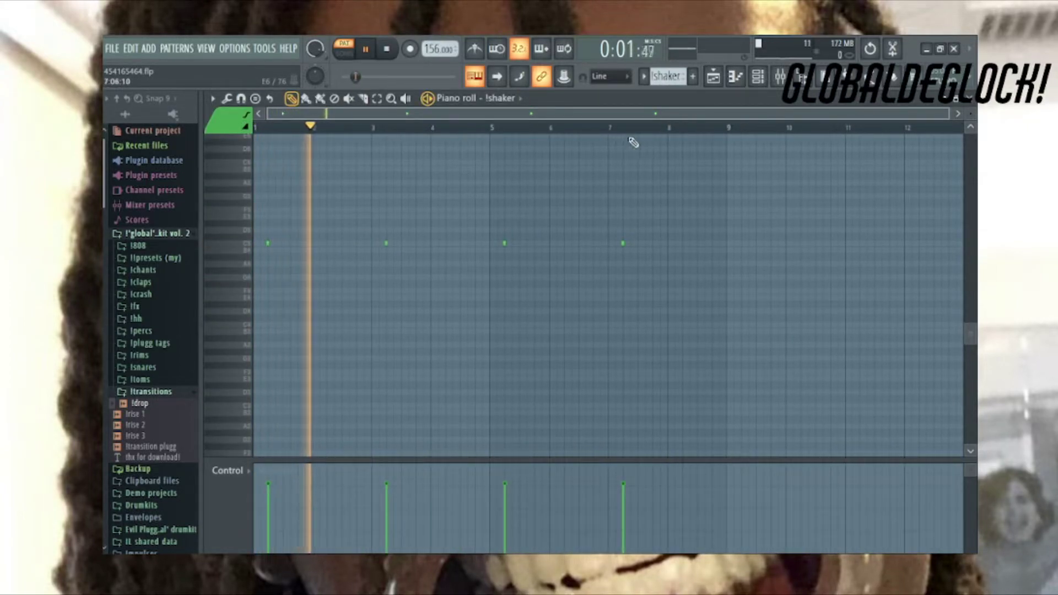
{"action": "key", "text": "space"}
{"action": "key", "text": "F7"}
Step: Open the !snare standart pattern from Track 15, play its snare fill from just before bar 4, and close the piano roll
{"action": "double_click", "coordinate": [639, 378]}
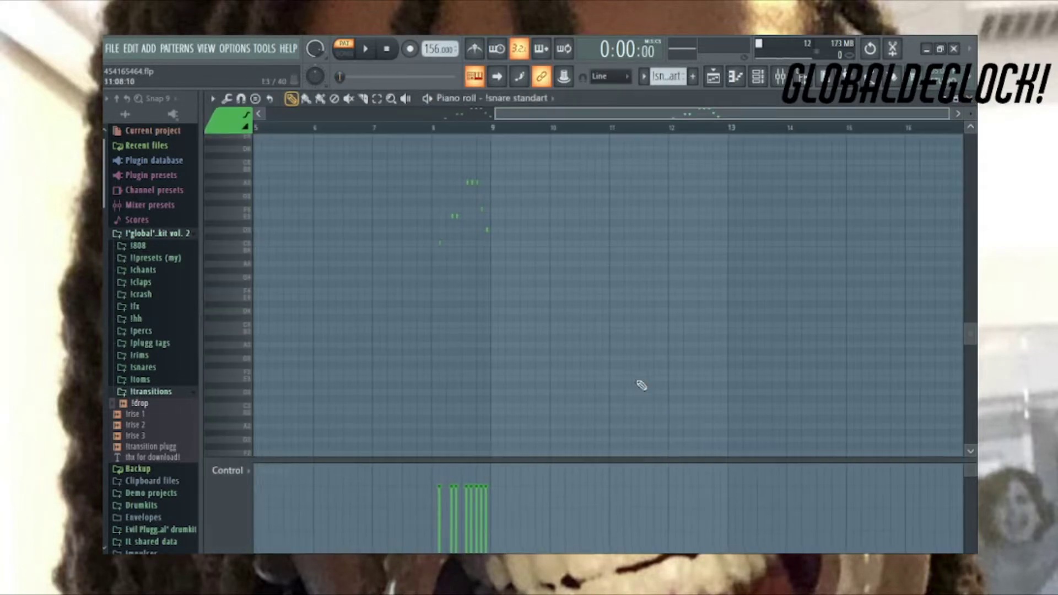
{"action": "scroll", "coordinate": [565, 151], "scroll_direction": "left", "scroll_amount": 4}
{"action": "key", "text": "space"}
{"action": "left_click", "coordinate": [421, 128]}
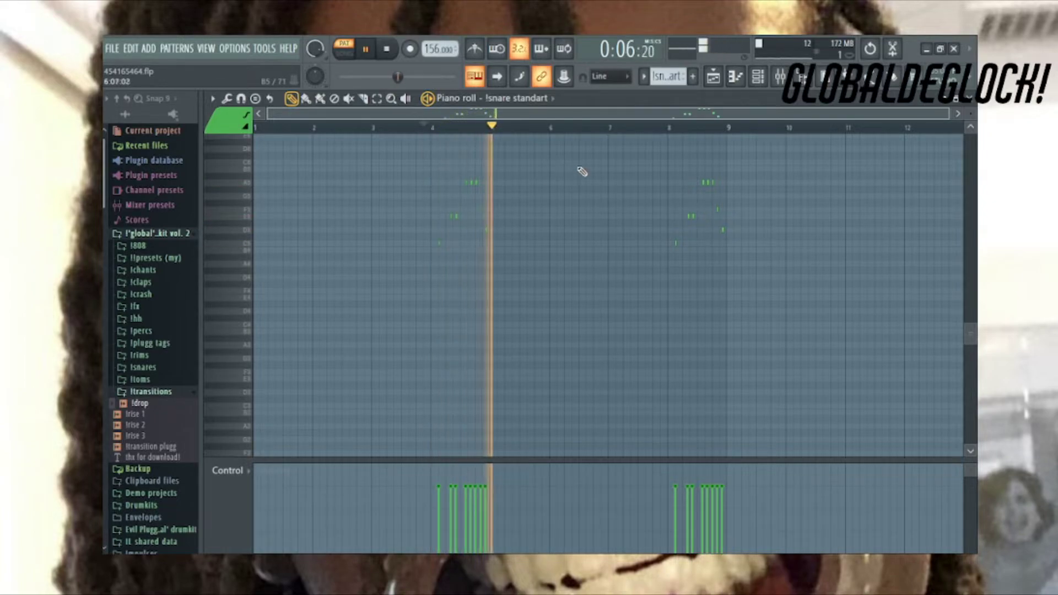
{"action": "key", "text": "space"}
{"action": "left_click", "coordinate": [937, 110]}
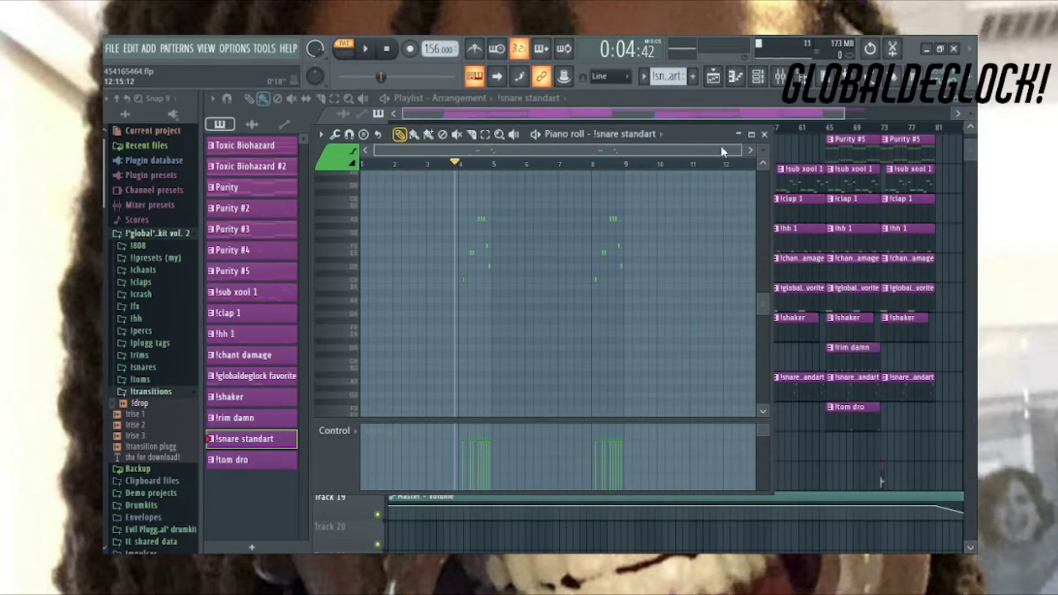
{"action": "left_click", "coordinate": [766, 135]}
Step: Open the !rim damn pattern from Track 14 in a maximized piano roll and play it from the start
{"action": "scroll", "coordinate": [631, 236], "scroll_direction": "down", "scroll_amount": 1}
{"action": "double_click", "coordinate": [548, 315]}
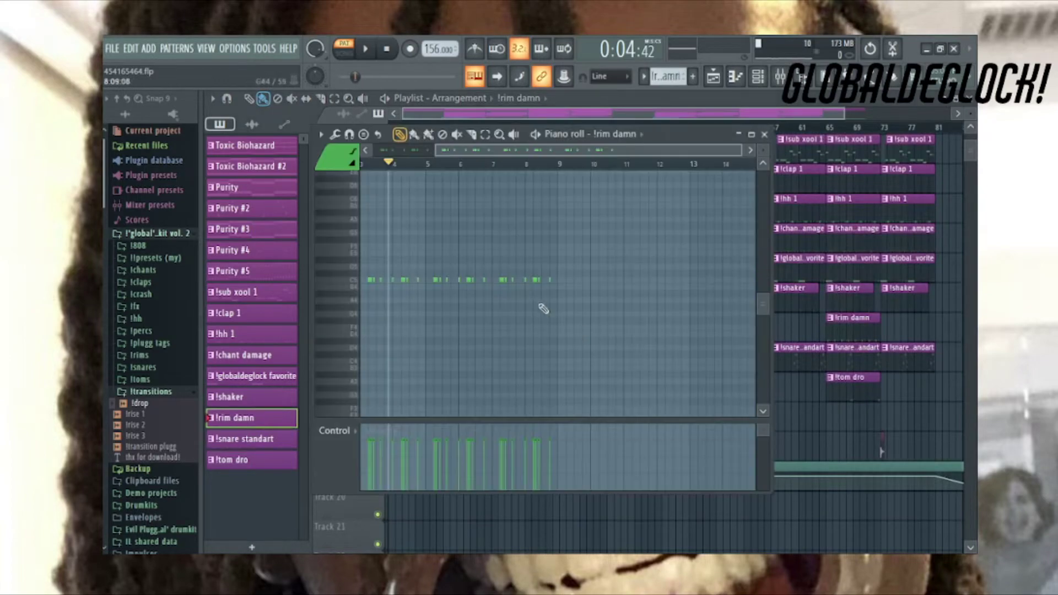
{"action": "left_click", "coordinate": [751, 135]}
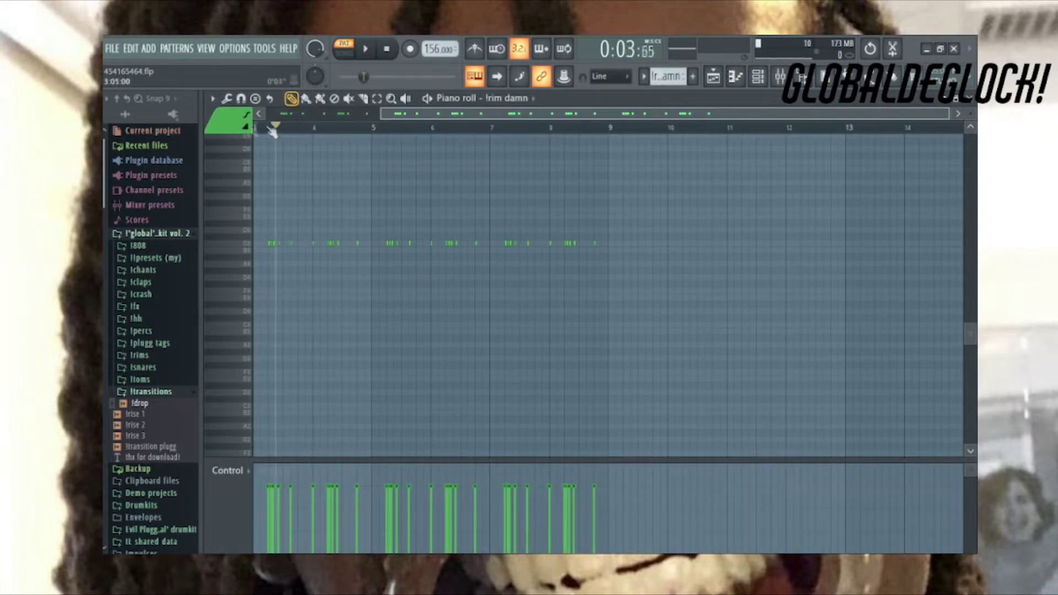
{"action": "left_click_drag", "start_coordinate": [290, 132], "coordinate": [256, 127]}
{"action": "key", "text": "space"}
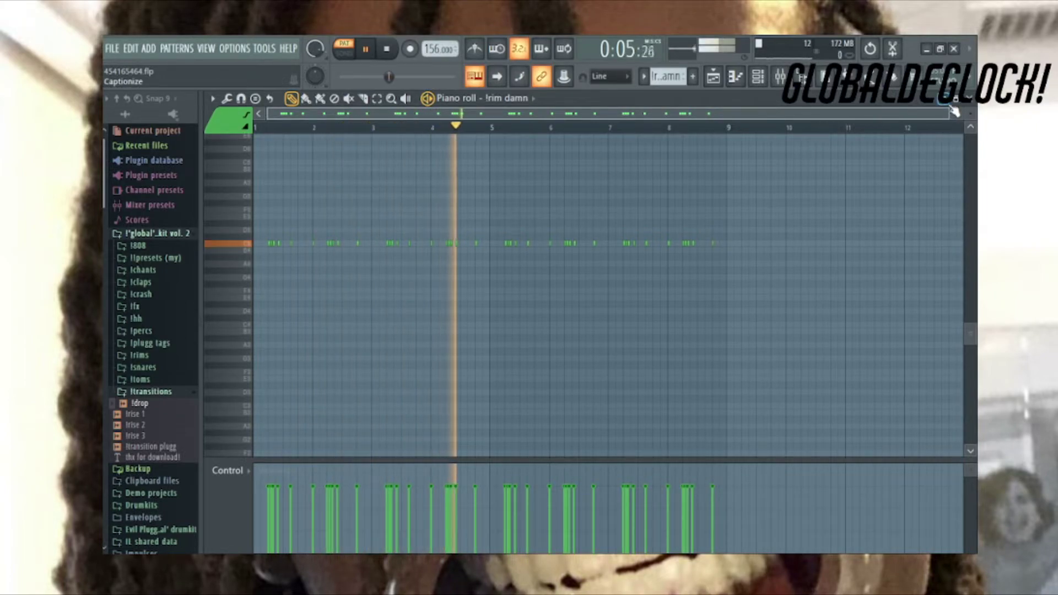
Step: Open the !tom dro pattern from Track 16 in the piano roll, play its tom fill from about bar 4, and return to the playlist
{"action": "key", "text": "Escape"}
{"action": "scroll", "coordinate": [600, 341], "scroll_direction": "down", "scroll_amount": 1}
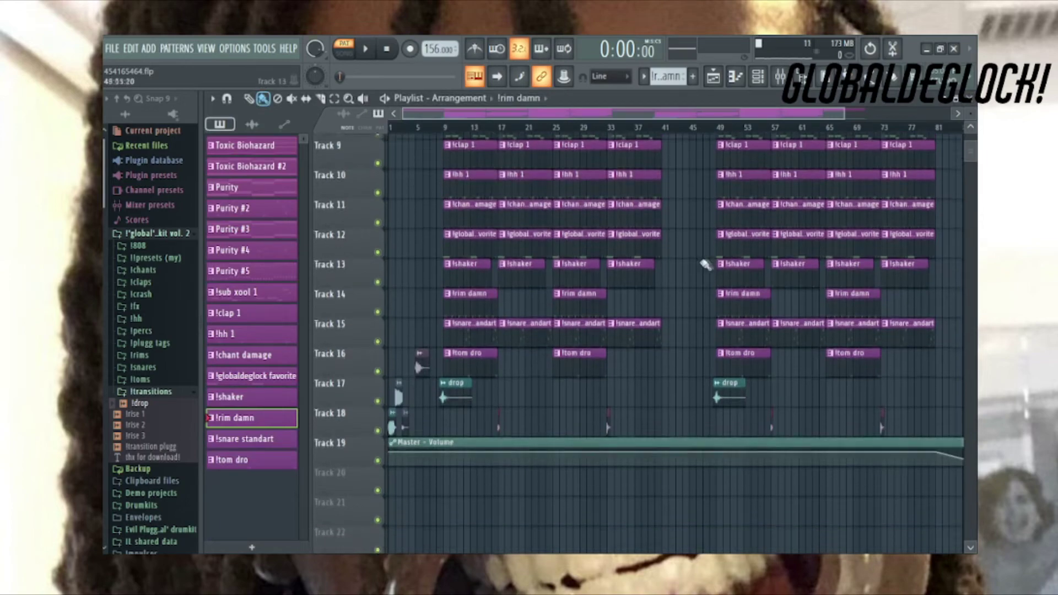
{"action": "double_click", "coordinate": [586, 370]}
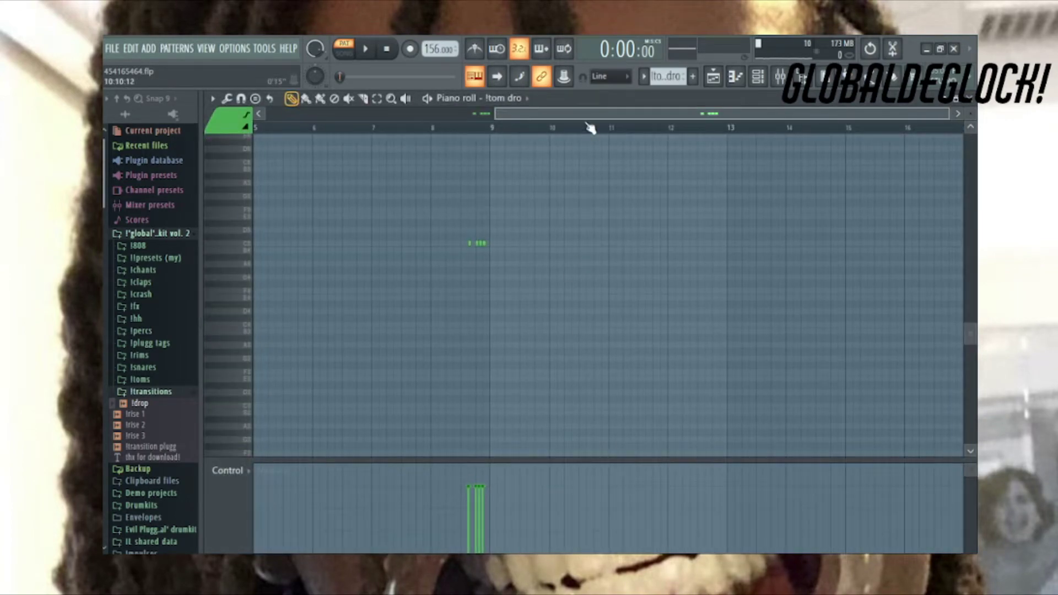
{"action": "scroll", "coordinate": [589, 128], "scroll_direction": "left", "scroll_amount": 4}
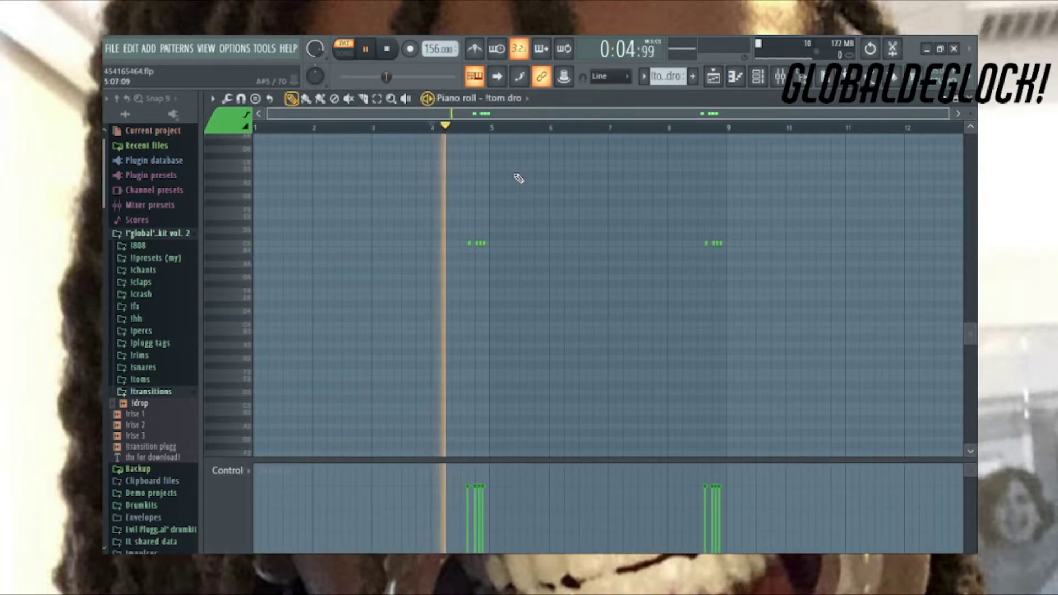
{"action": "key", "text": "space"}
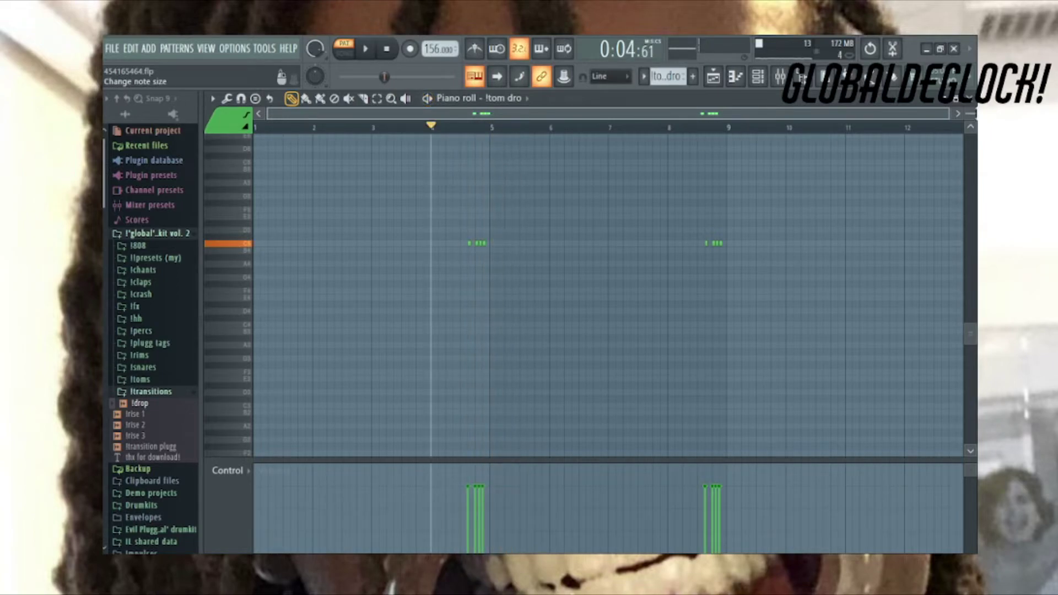
{"action": "key", "text": "F5"}
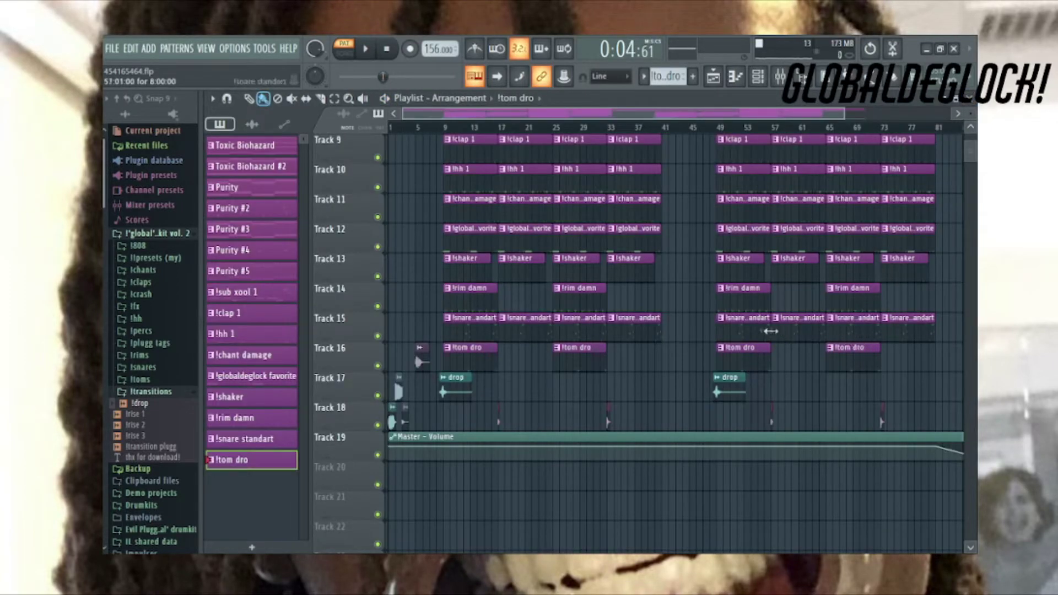
Step: Play the full arrangement from the start in song mode, with all 19 used tracks and the whole song length fitted in the playlist
{"action": "scroll", "coordinate": [687, 321], "scroll_direction": "up", "scroll_amount": 8}
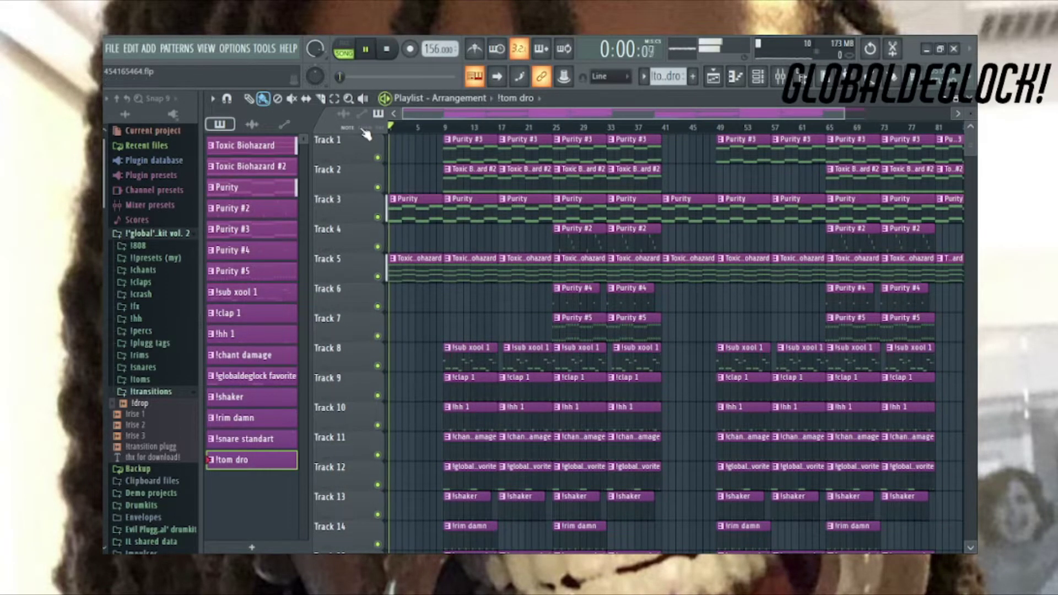
{"action": "scroll", "coordinate": [401, 189], "scroll_direction": "down", "scroll_amount": 5}
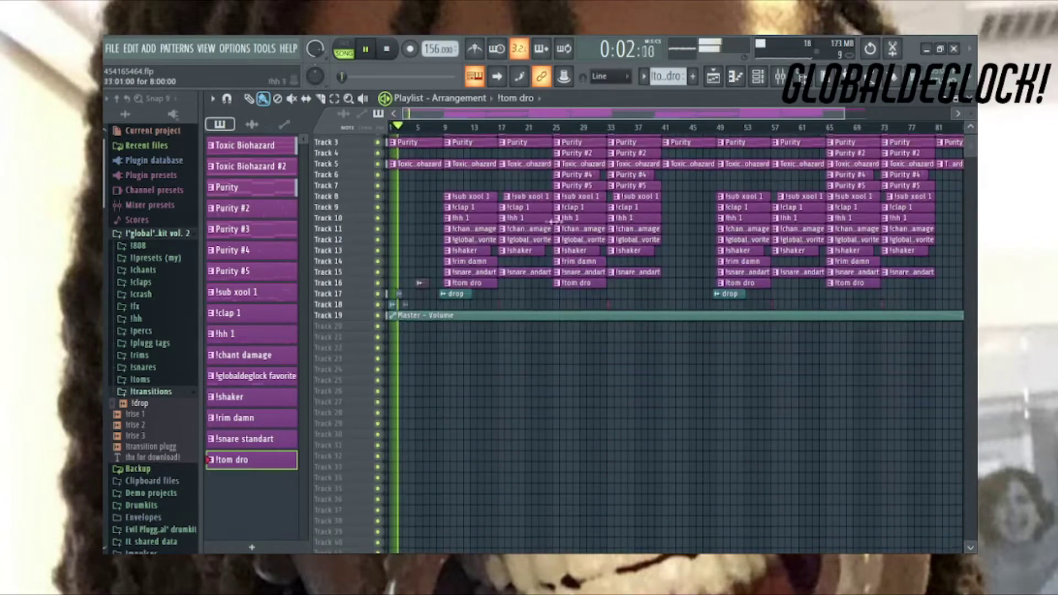
{"action": "scroll", "coordinate": [553, 221], "scroll_direction": "down", "scroll_amount": 3}
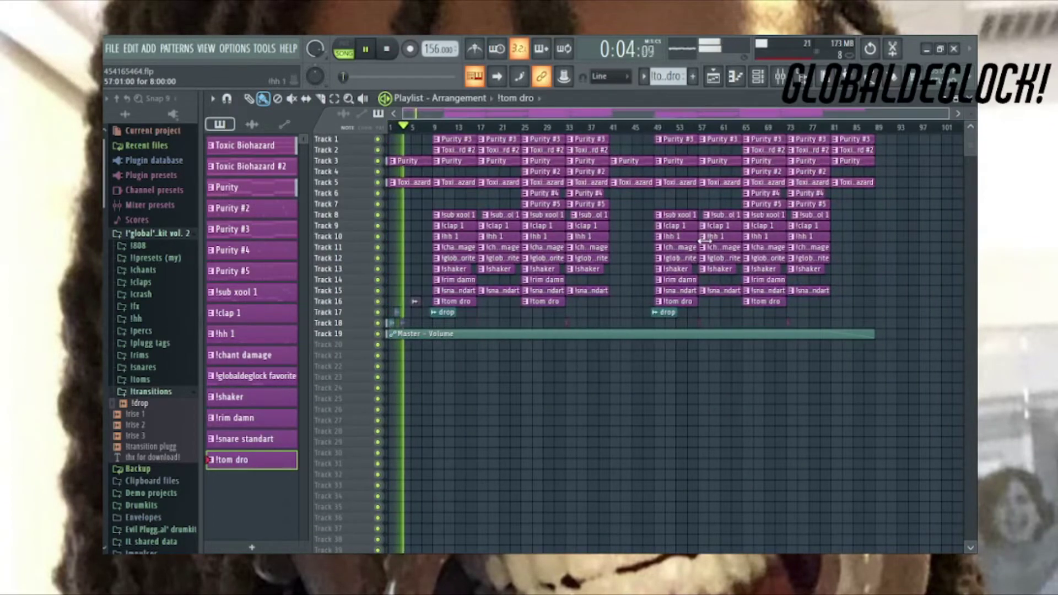